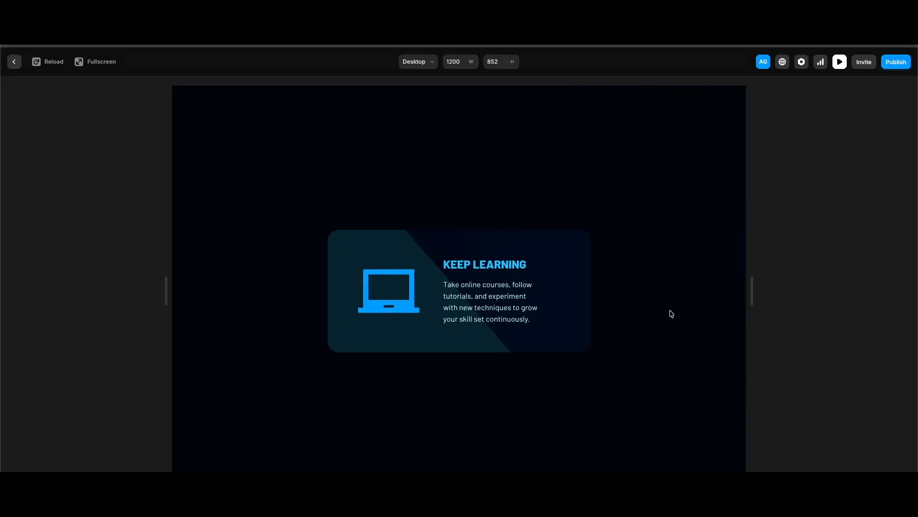
Review the scroll-driven card flips in the page preview from the Keep Learning card through to the footer
scroll(671, 314, down, 5)
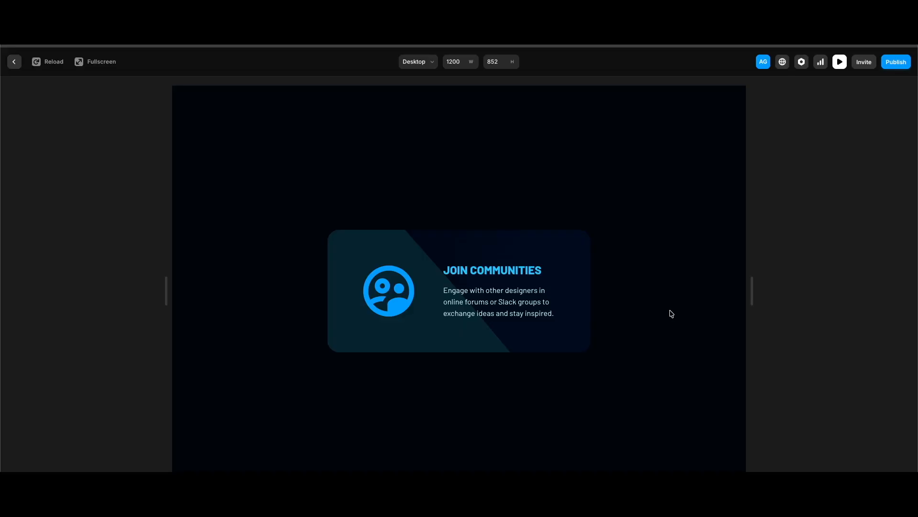
scroll(672, 313, down, 5)
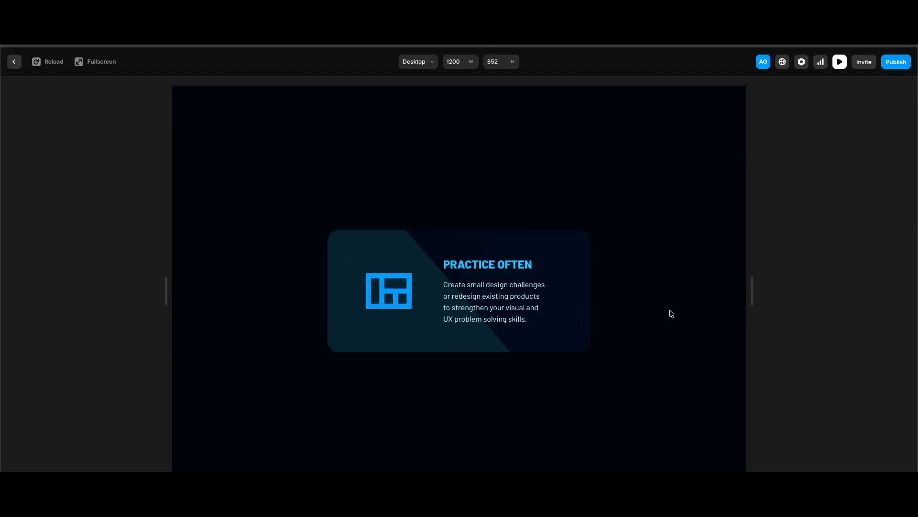
scroll(672, 314, down, 5)
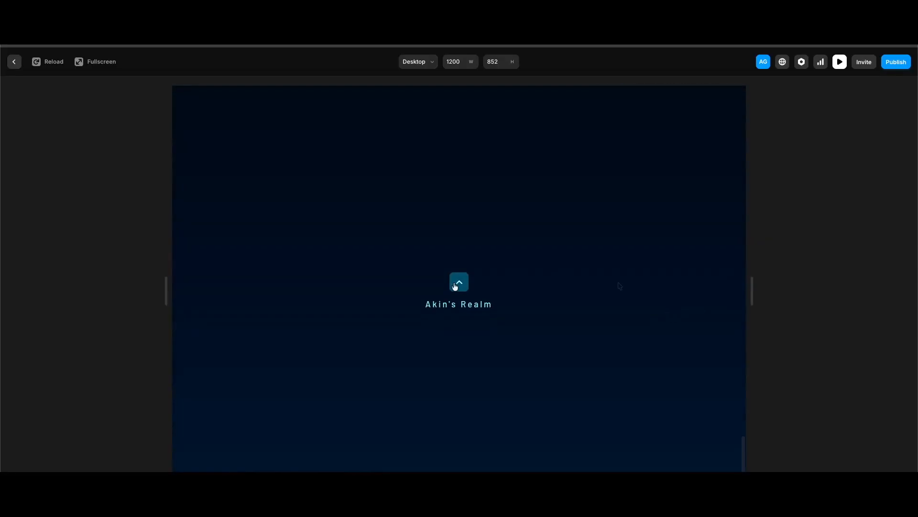
scroll(694, 330, up, 5)
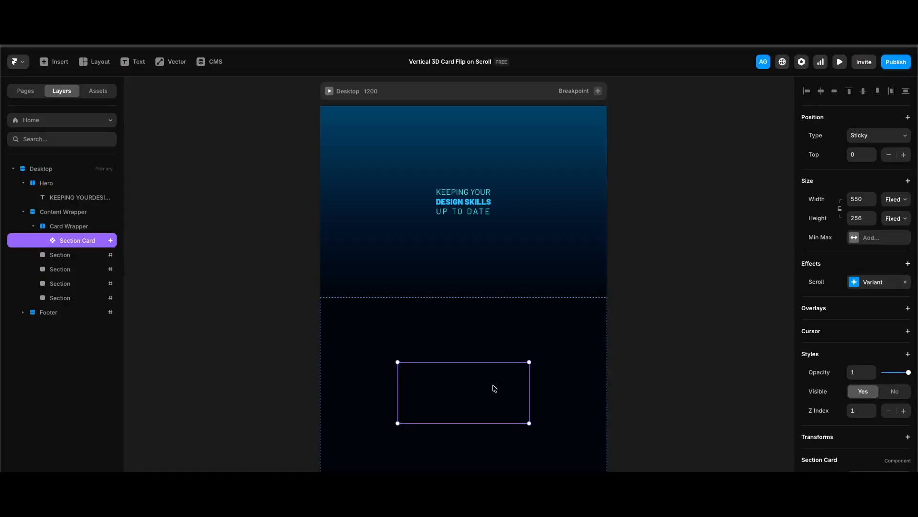
Open the Section Card component for editing, and from its V 0 variant open the nested Card component
double_click(495, 388)
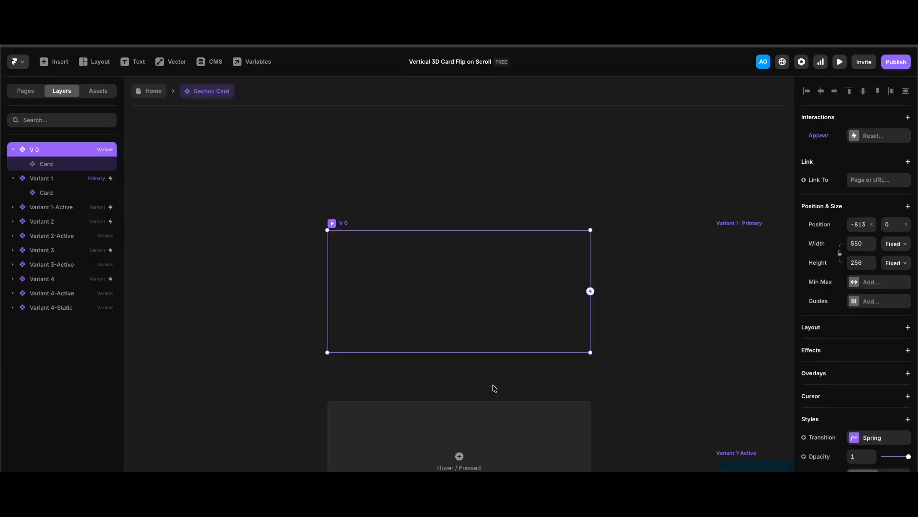
click(458, 317)
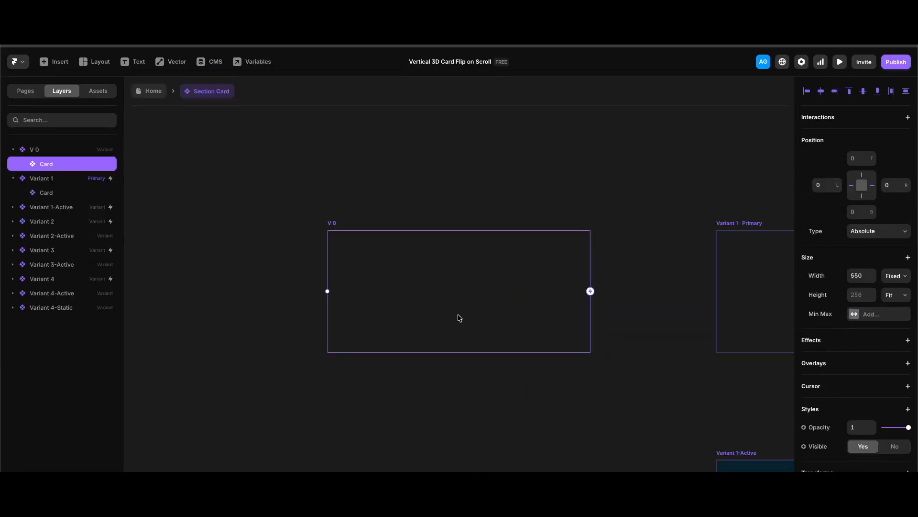
double_click(458, 317)
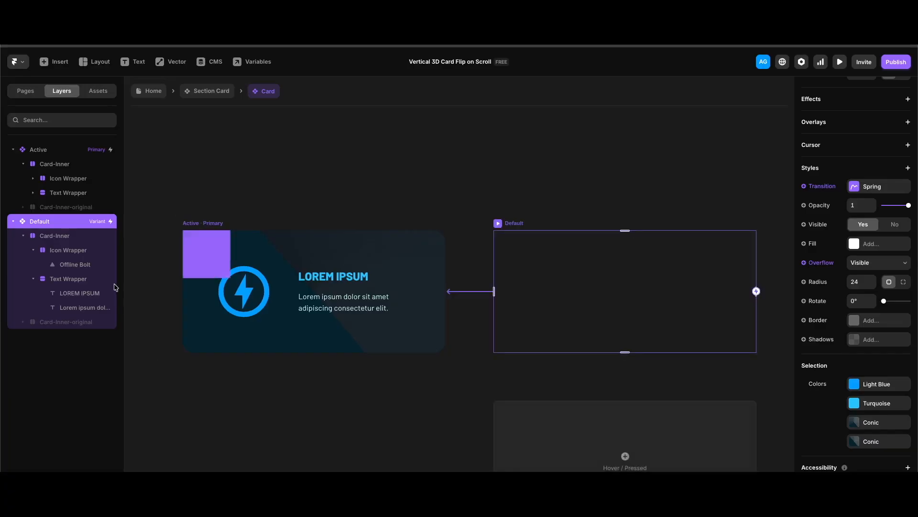
Examine the style and 3D transform settings of Card-Inner, Icon Wrapper and Text Wrapper in the Card's Default variant
click(70, 235)
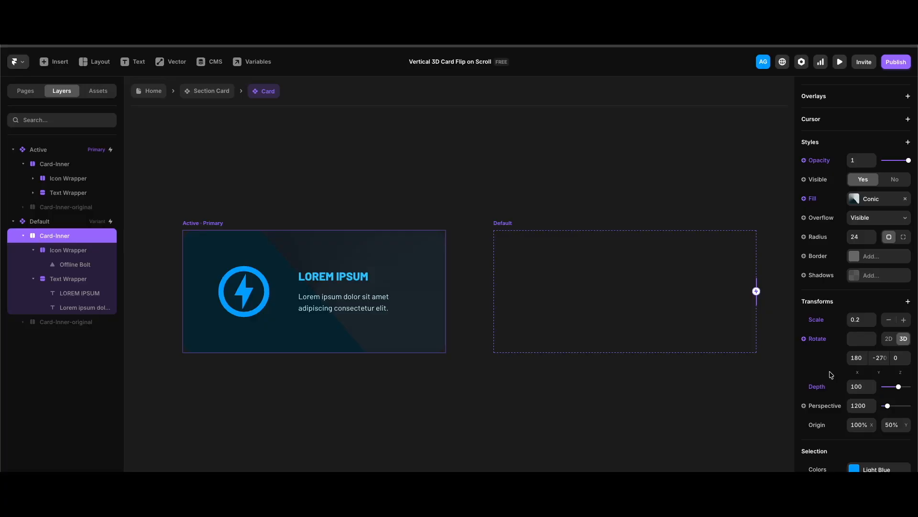
click(79, 251)
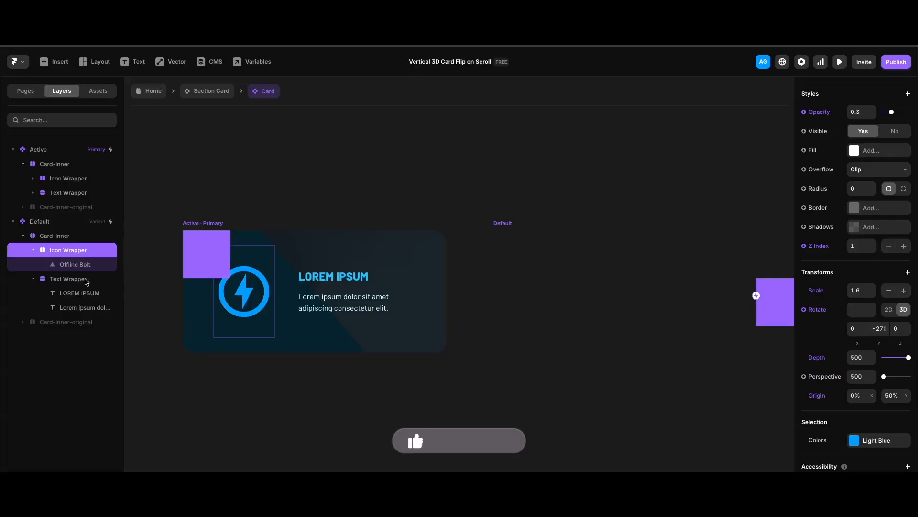
click(86, 279)
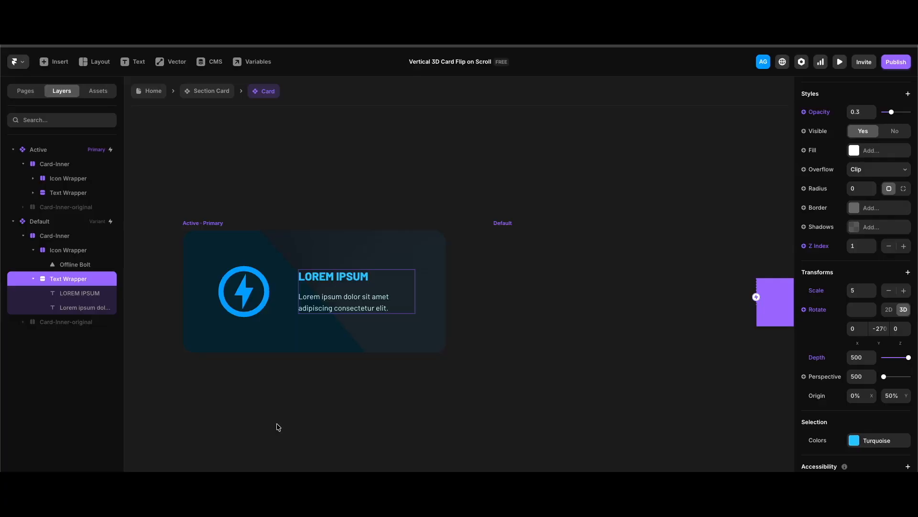
scroll(252, 380, right, 1)
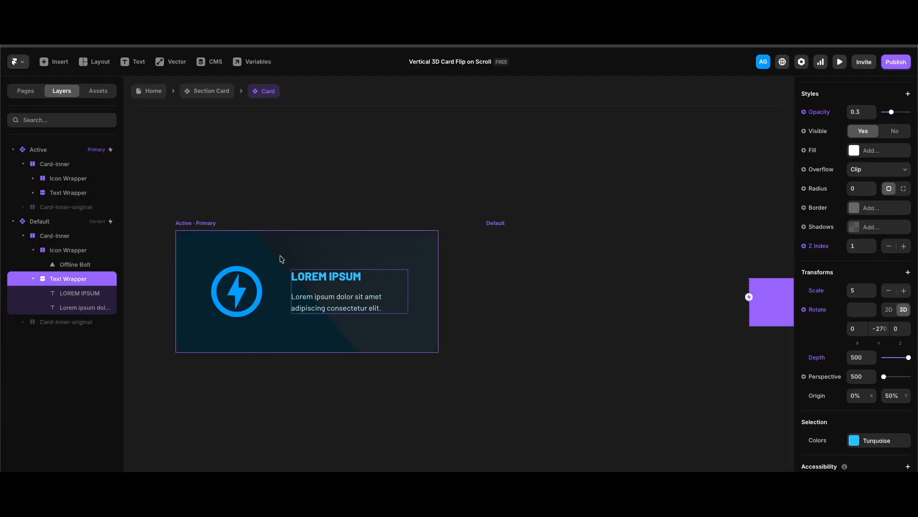
Inspect the Active variant's Card-Inner fill and the variables assigned to its icon, title and body text
click(296, 323)
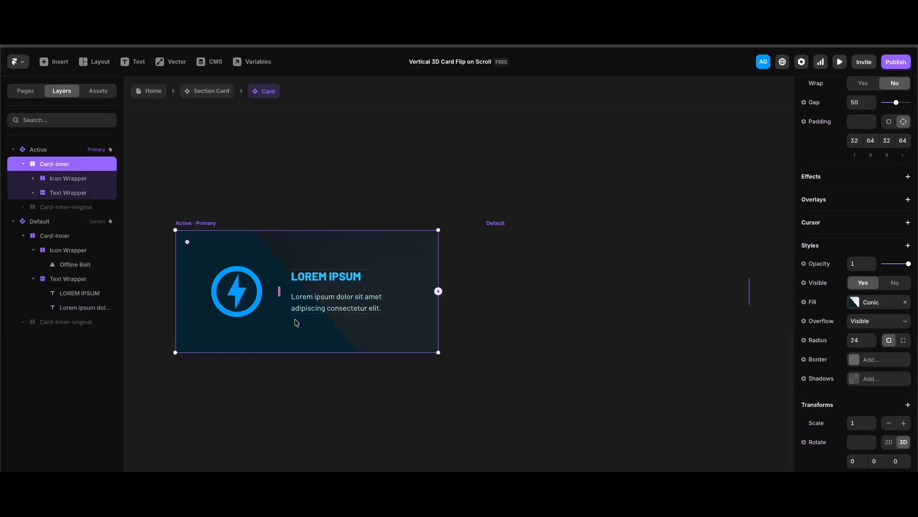
click(867, 305)
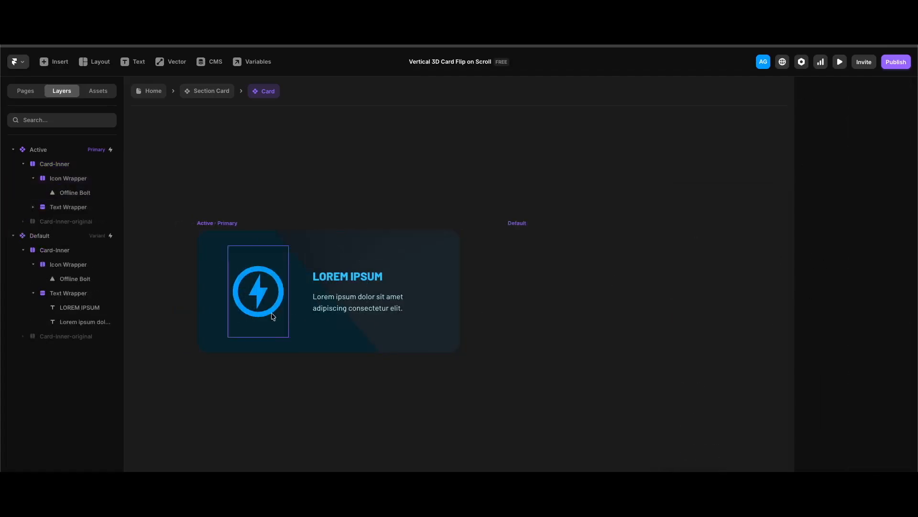
click(276, 290)
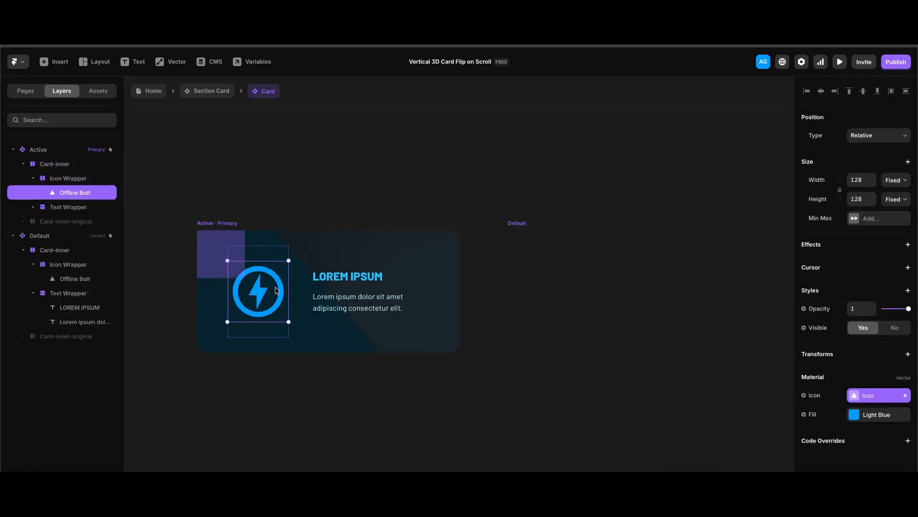
click(349, 276)
scroll(858, 439, down, 5)
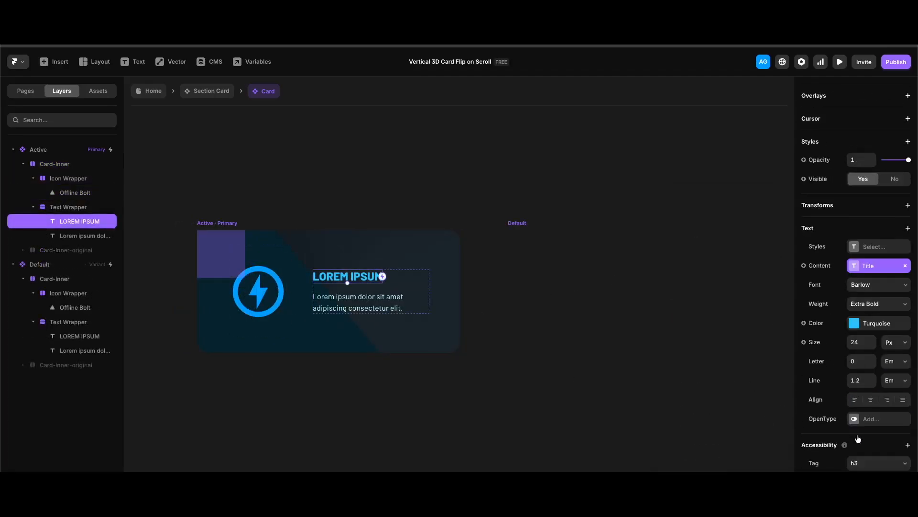
click(389, 297)
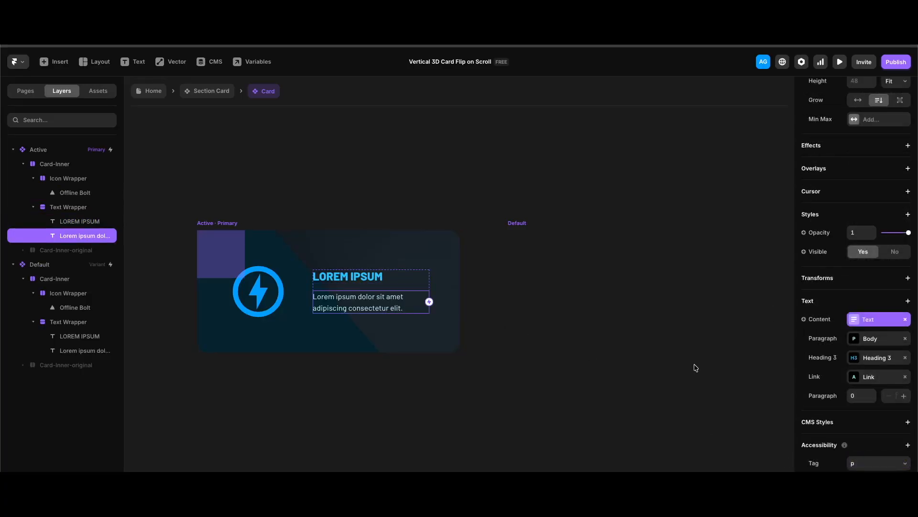
Return to the Section Card component and check the variant, icon, title and text properties of Variant 1's card
click(347, 172)
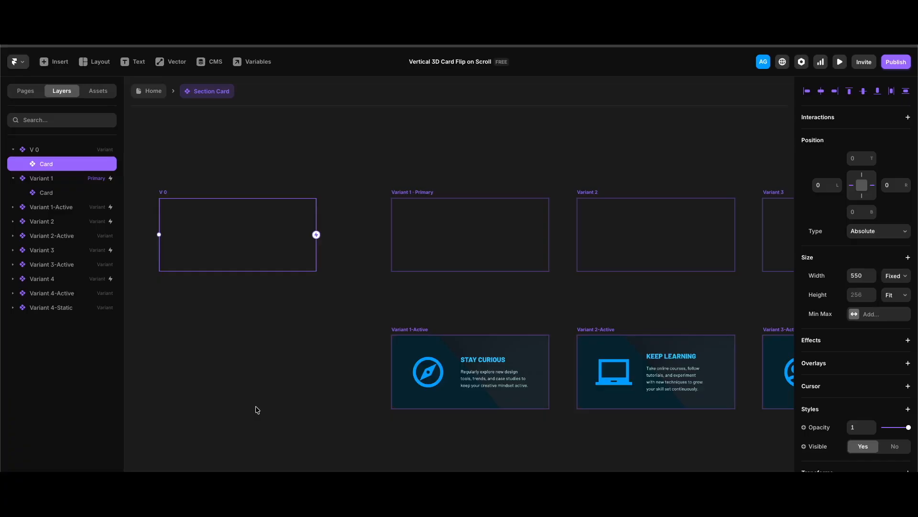
click(422, 193)
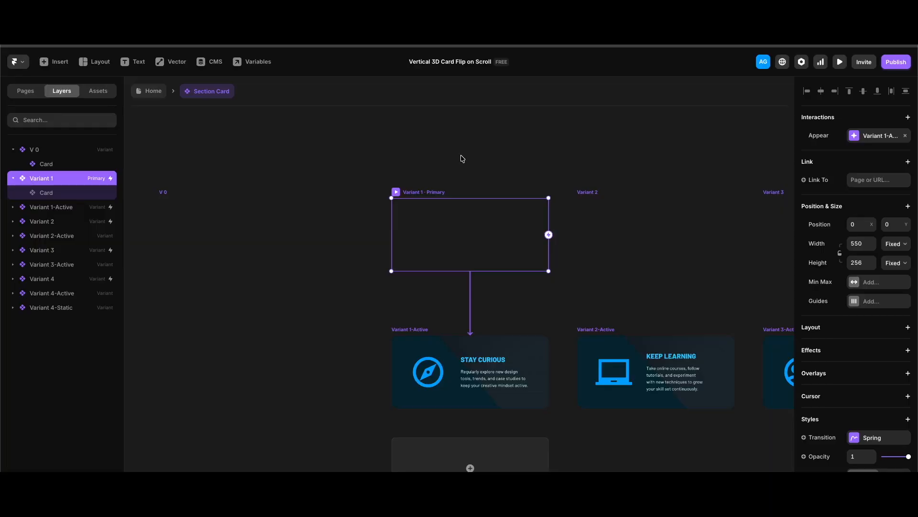
click(495, 247)
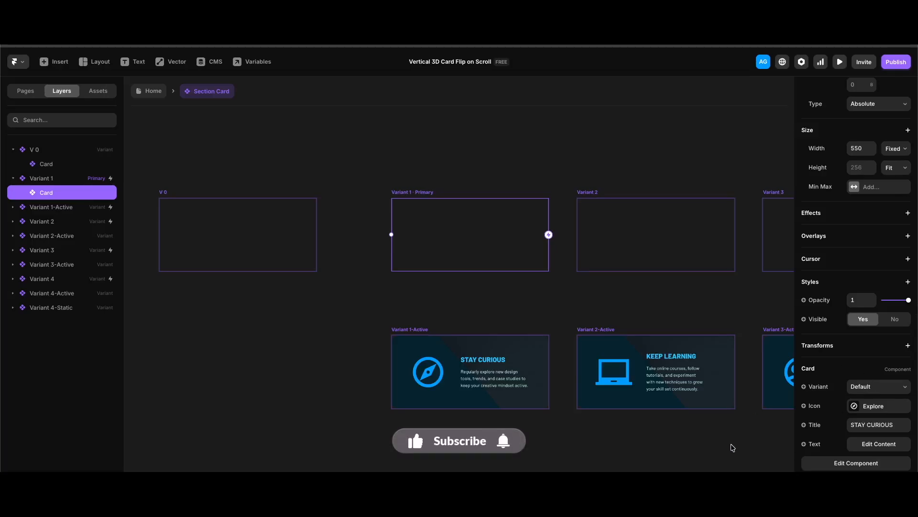
Examine Variant 1's Appear interaction leading to Variant 1-Active, along with its transition settings
click(428, 191)
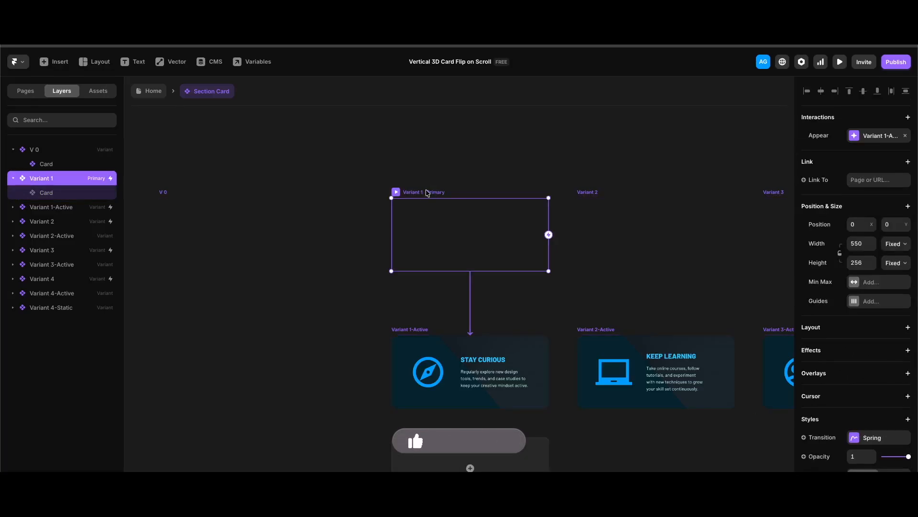
click(878, 136)
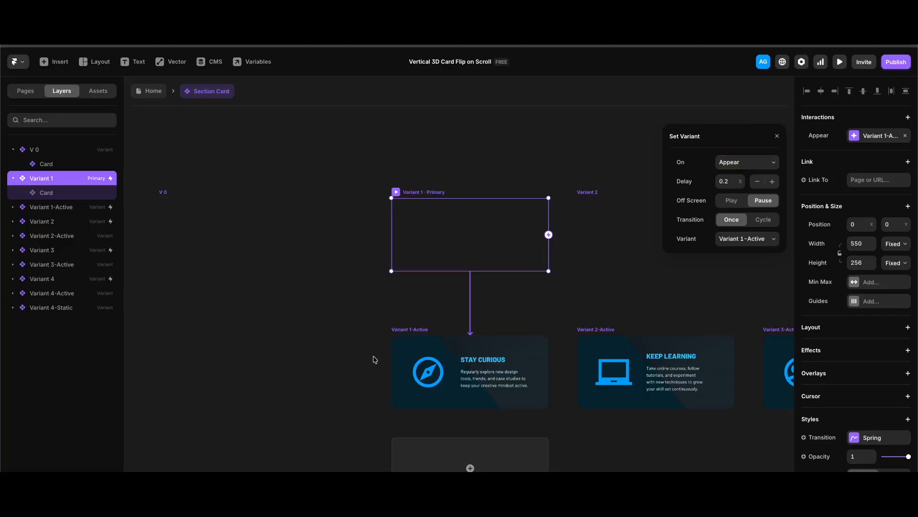
click(397, 337)
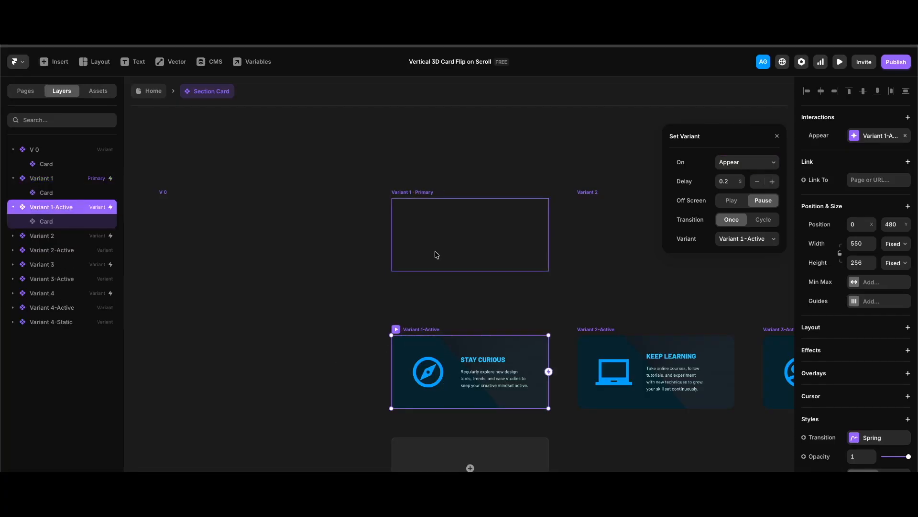
click(426, 196)
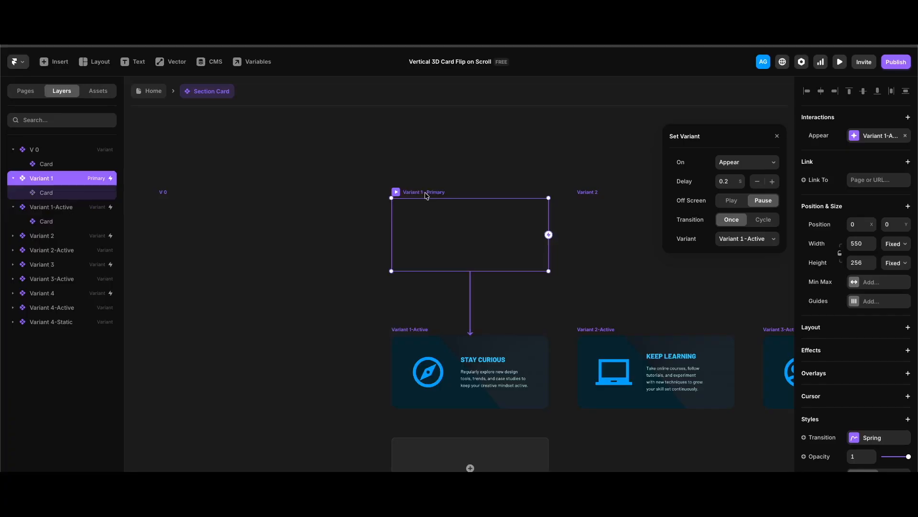
click(871, 438)
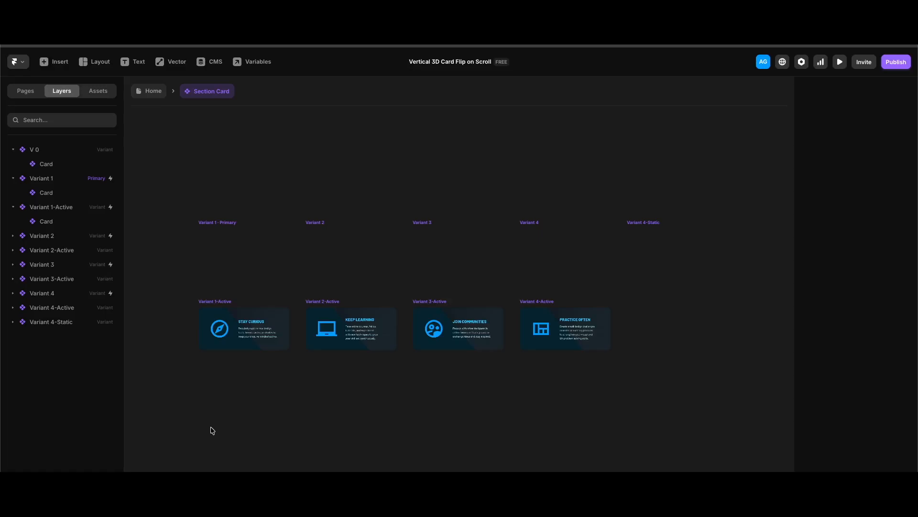
Return to the Home page and examine the Section Card's scroll variant effect and the first Section's scroll section name
double_click(330, 429)
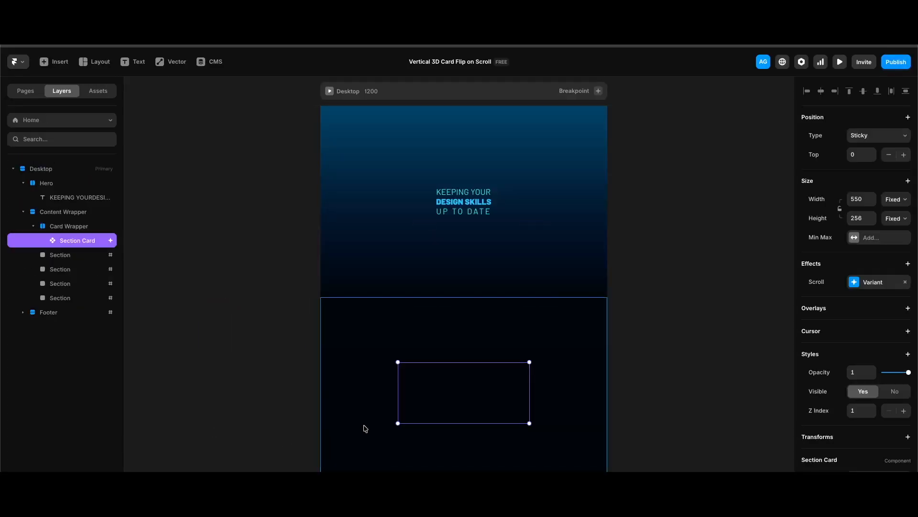
click(880, 283)
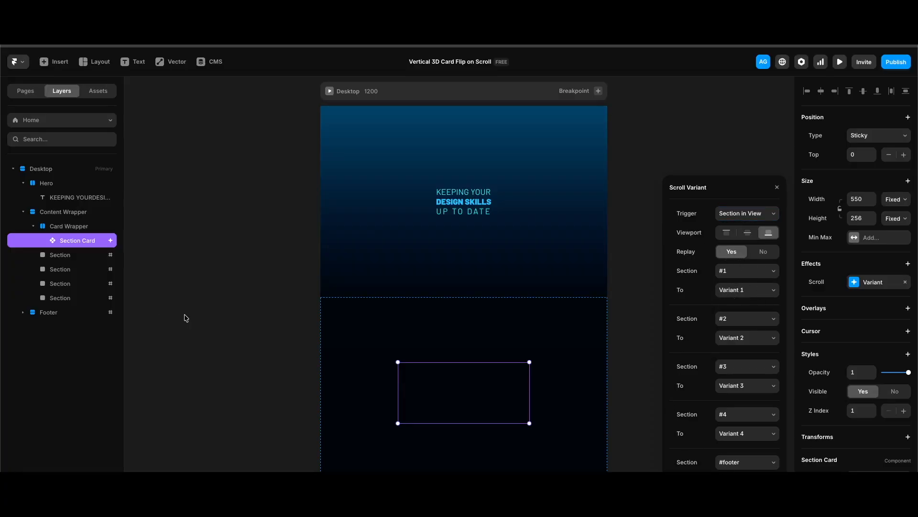
click(81, 255)
scroll(626, 398, down, 5)
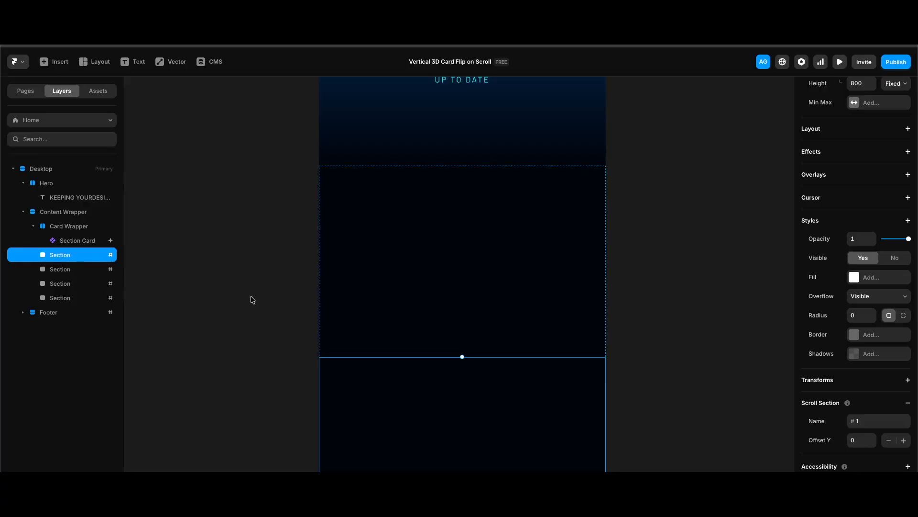
Preview the page and scroll from the hero through the Stay Curious and Keep Learning cards to check the flips
key(super+p)
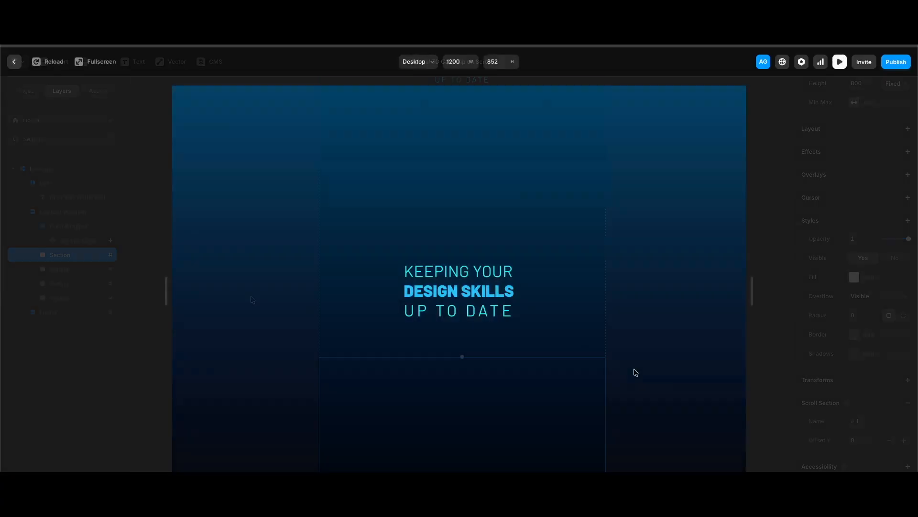
scroll(635, 372, down, 10)
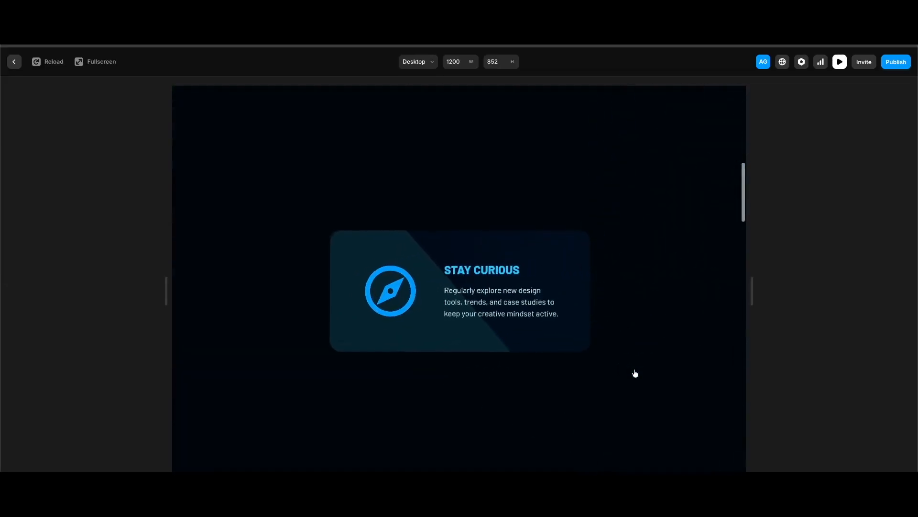
scroll(635, 373, down, 2)
scroll(635, 373, down, 10)
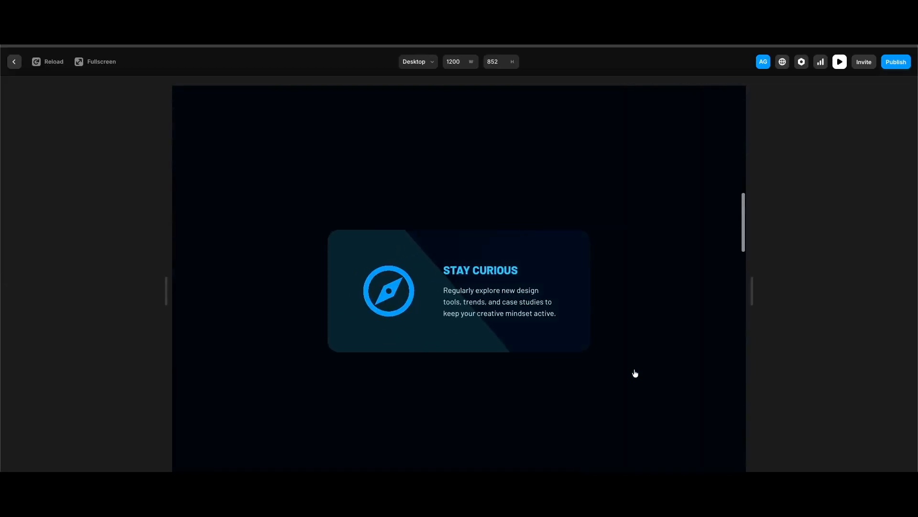
scroll(635, 372, down, 10)
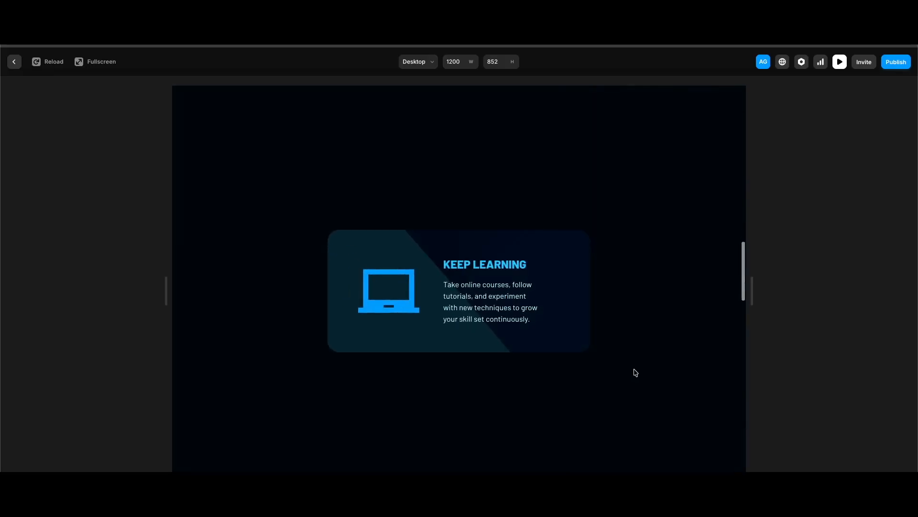